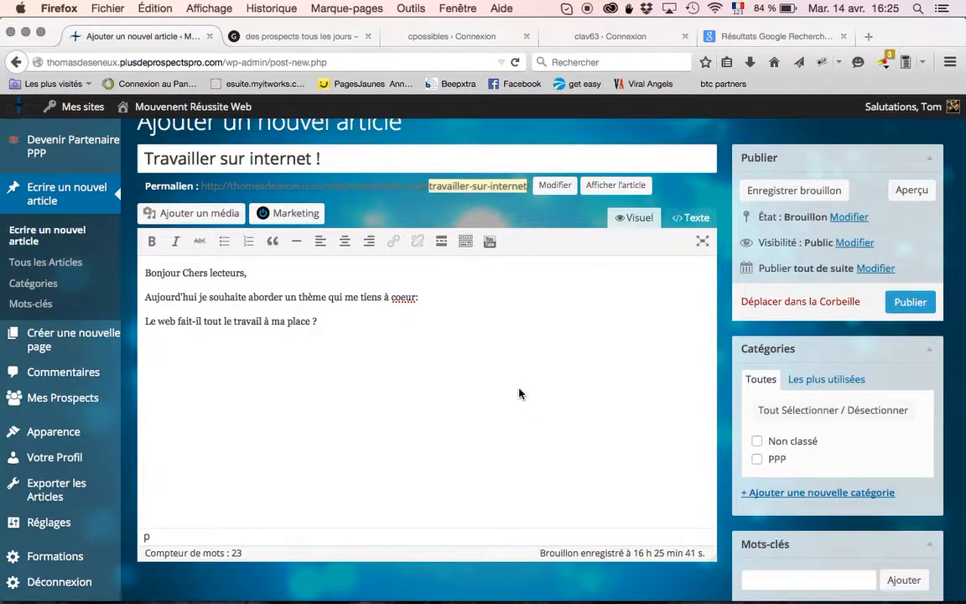
# Open the article's media insertion dialog and choose to insert an image from a web address.
pyautogui.scroll(2, 518, 393)
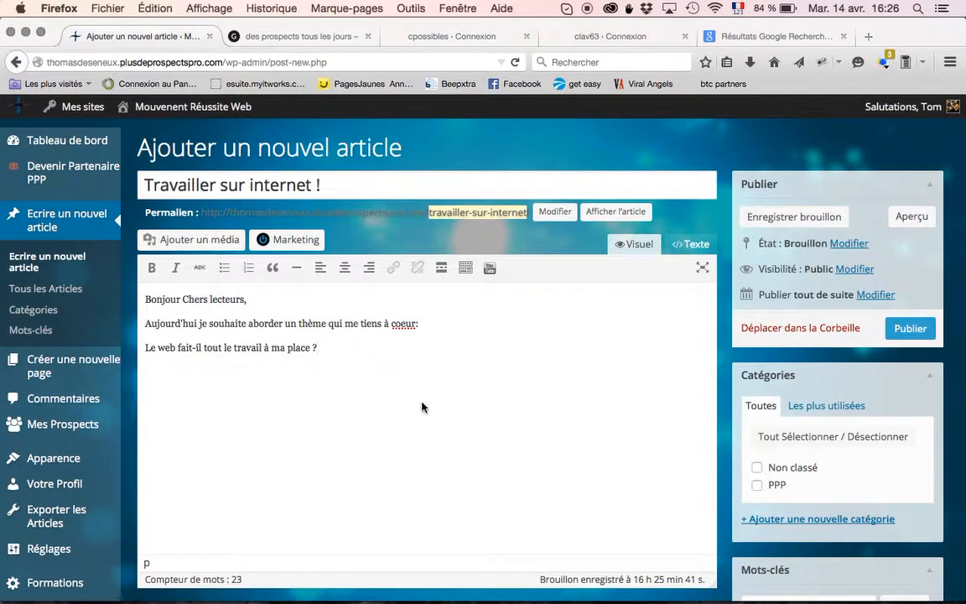
pyautogui.click(205, 240)
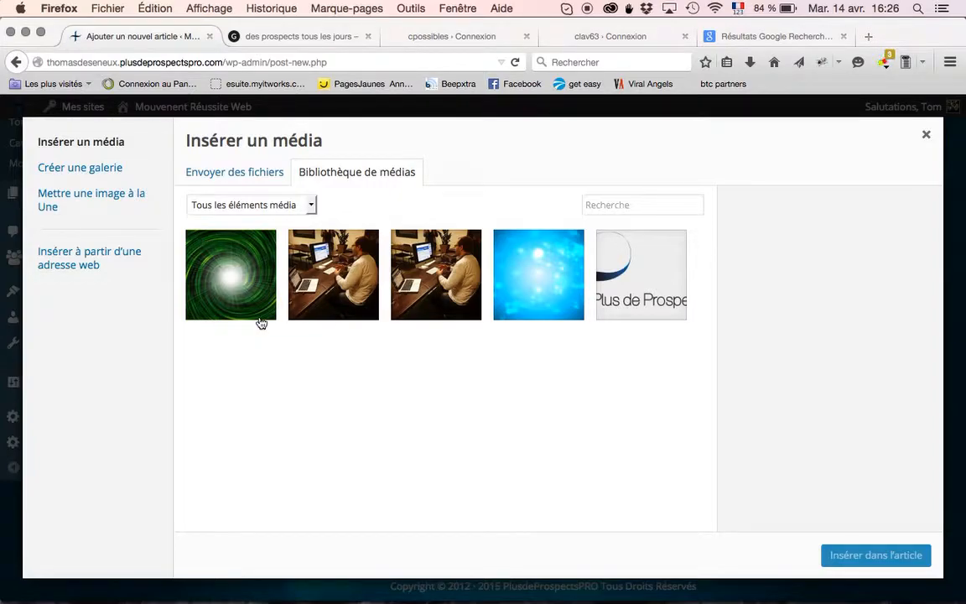
pyautogui.click(925, 135)
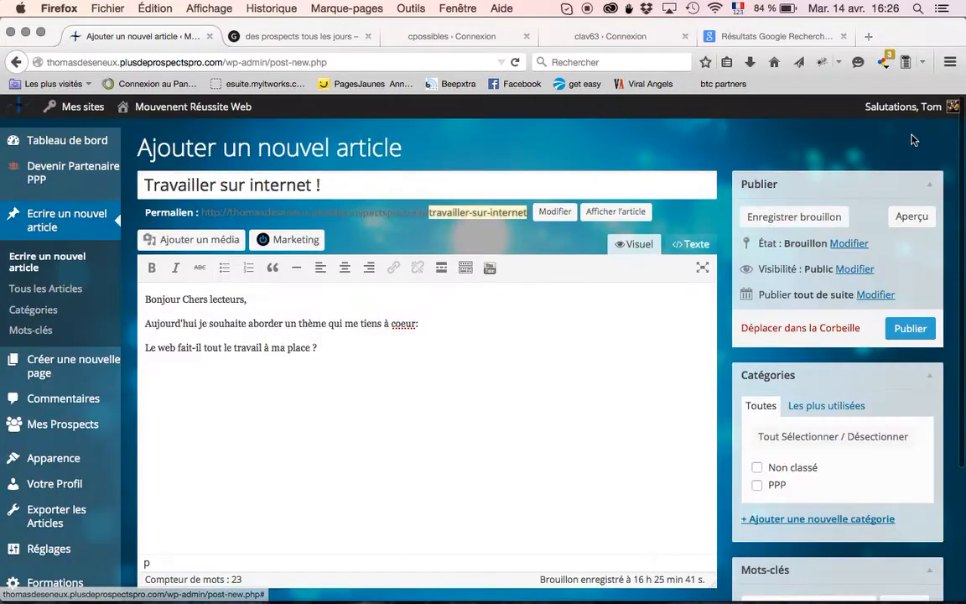
pyautogui.click(168, 240)
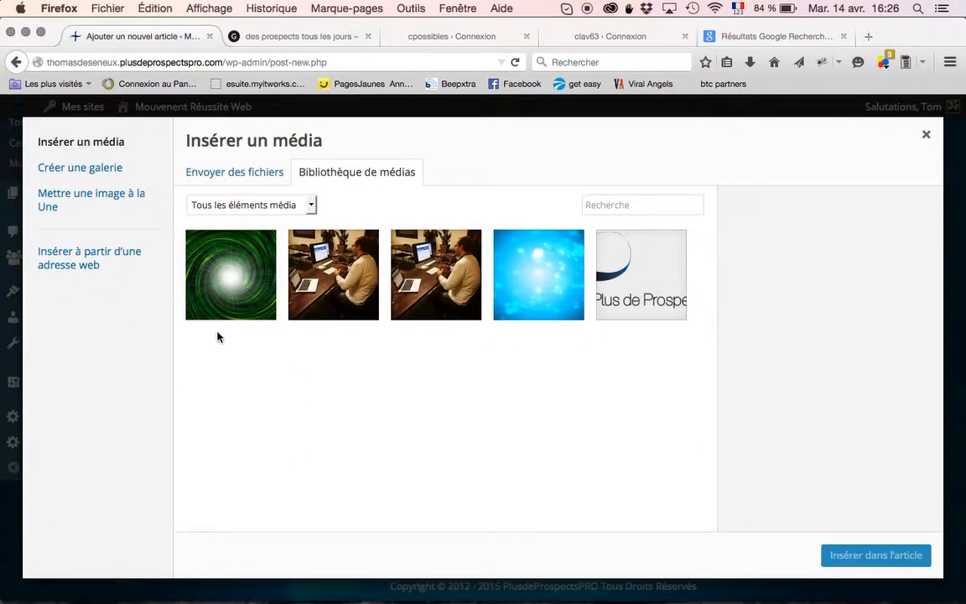
pyautogui.click(236, 173)
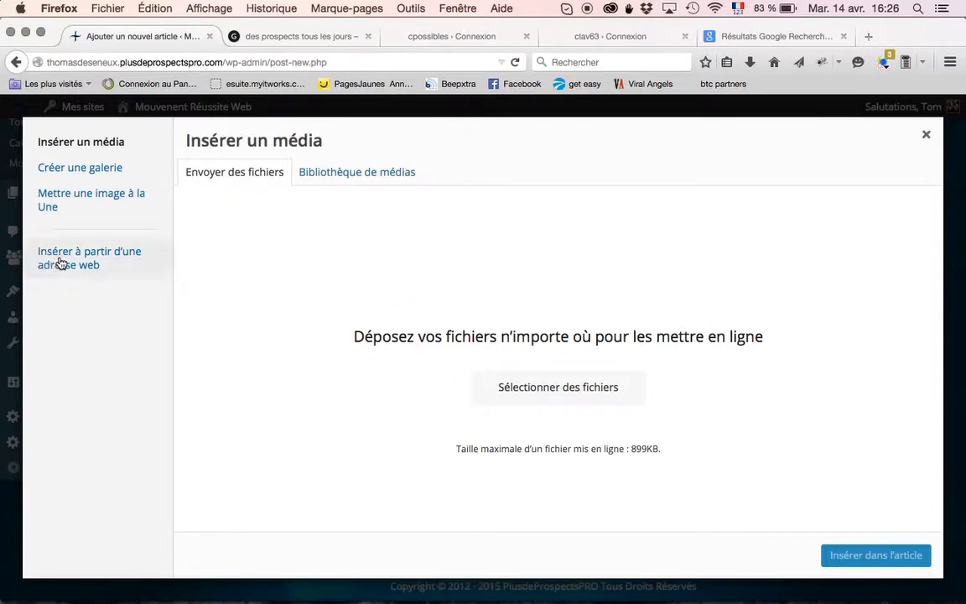
pyautogui.click(81, 261)
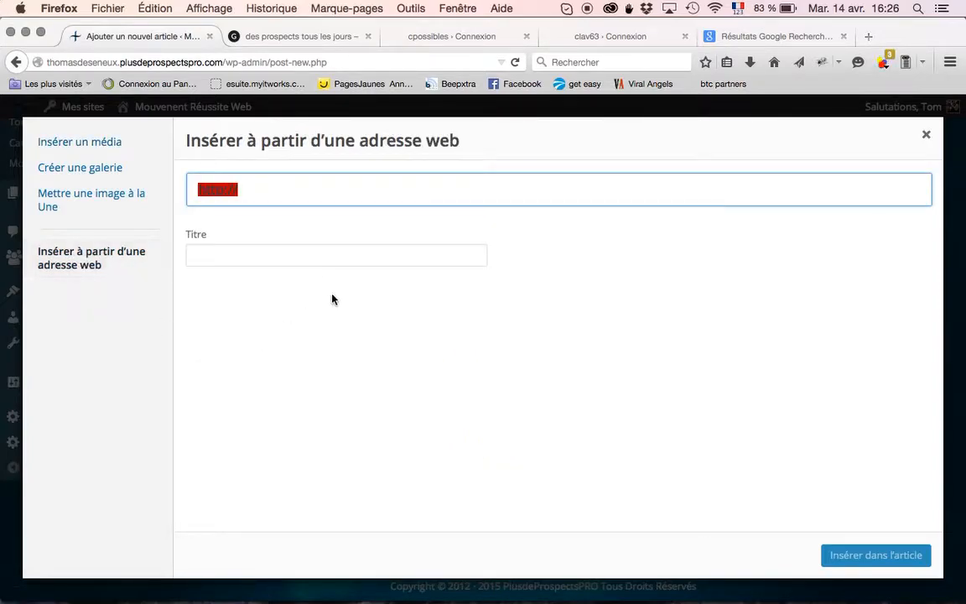
# Switch to the Google browser page and search for images of "travail à domicile".
pyautogui.click(770, 37)
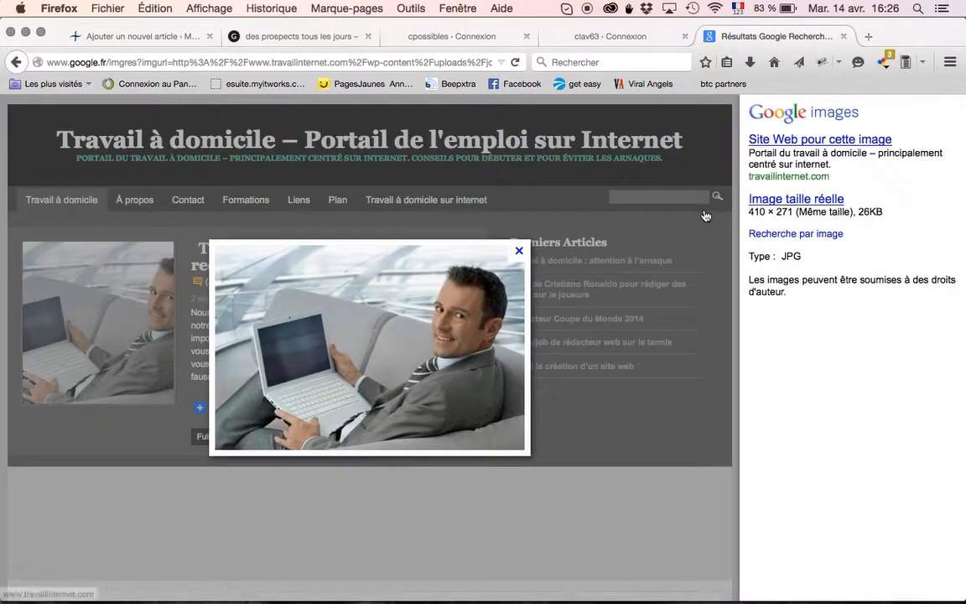
pyautogui.click(25, 62)
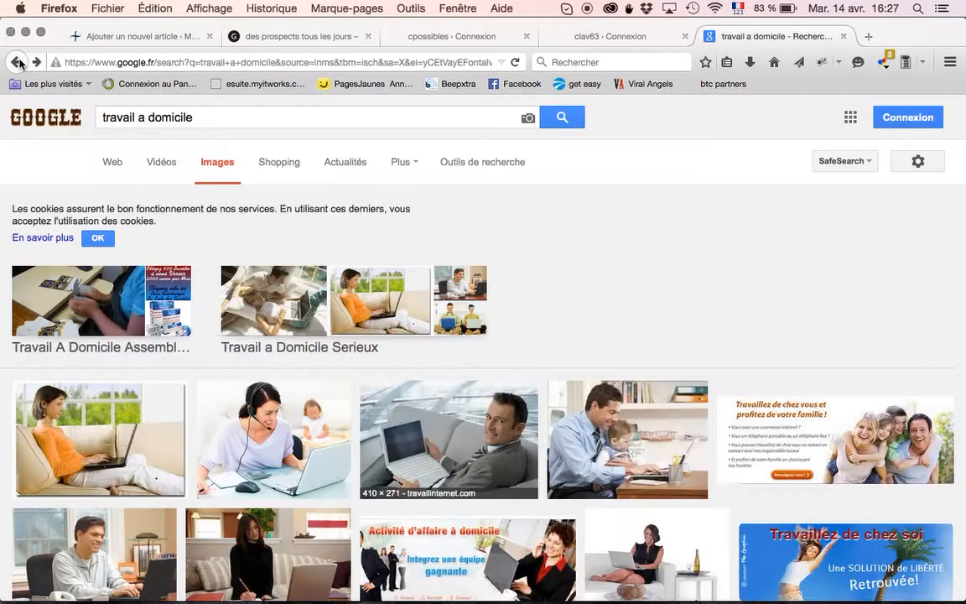
pyautogui.click(57, 118)
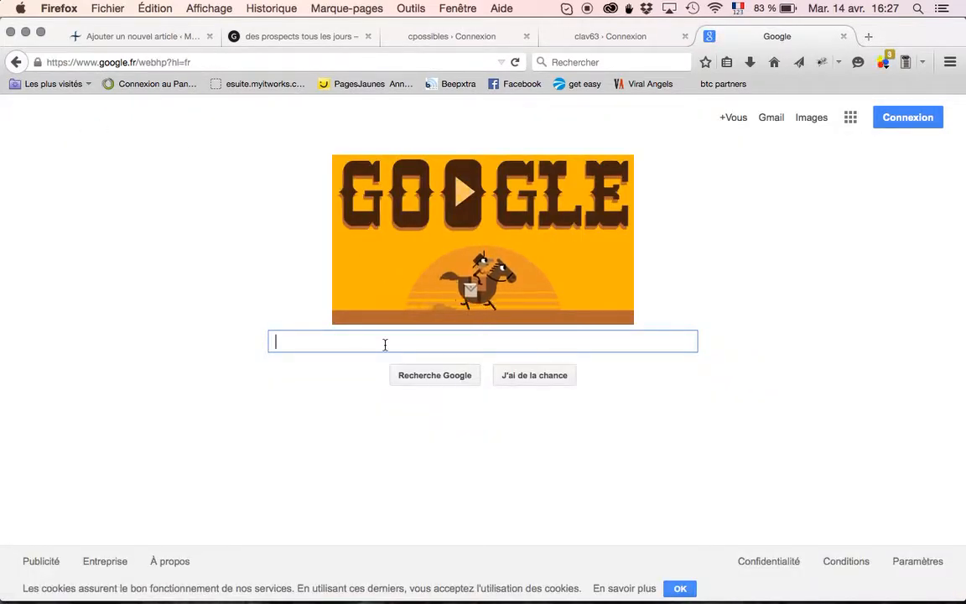
pyautogui.write('tra')
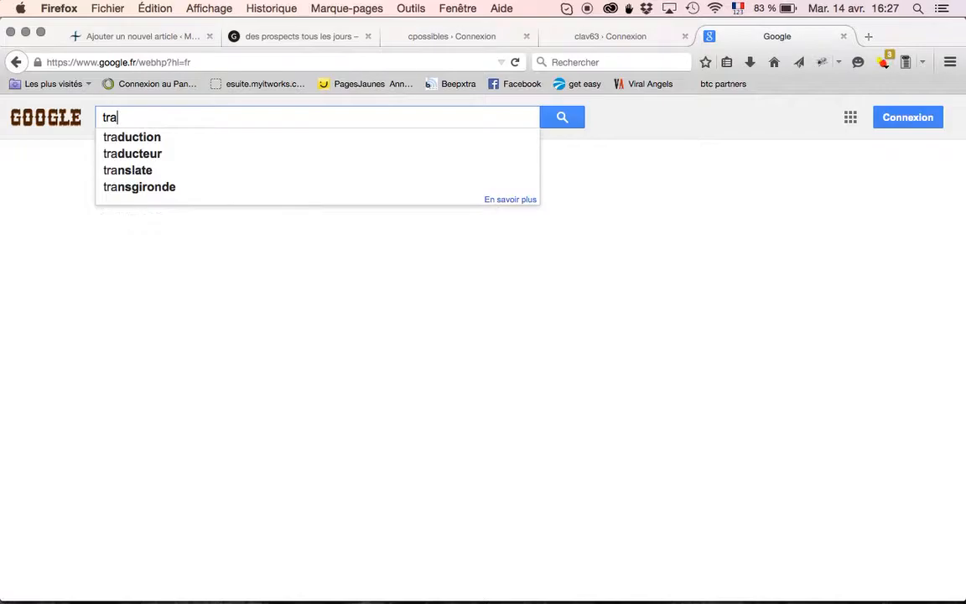
pyautogui.write('vail à d')
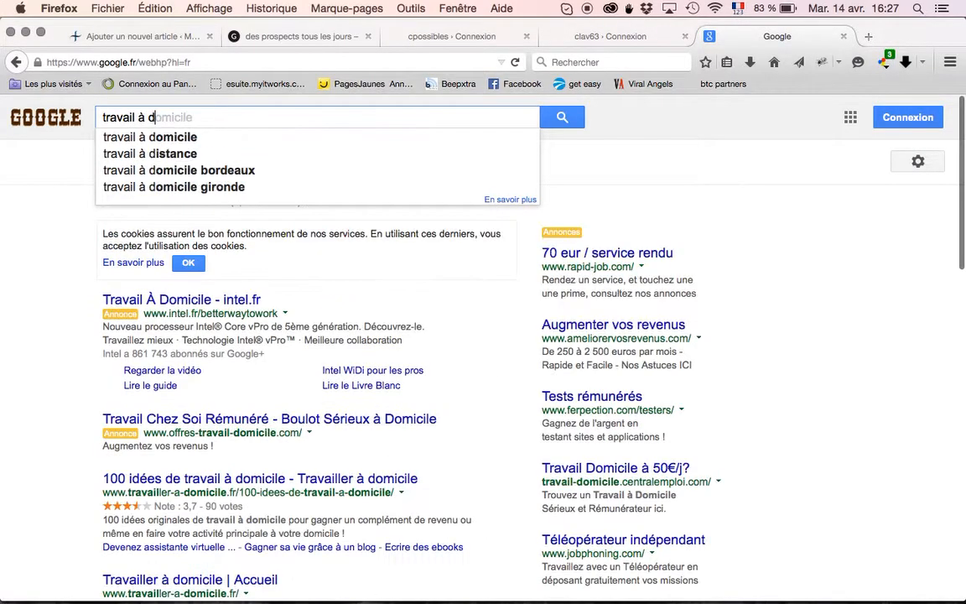
pyautogui.write('omici')
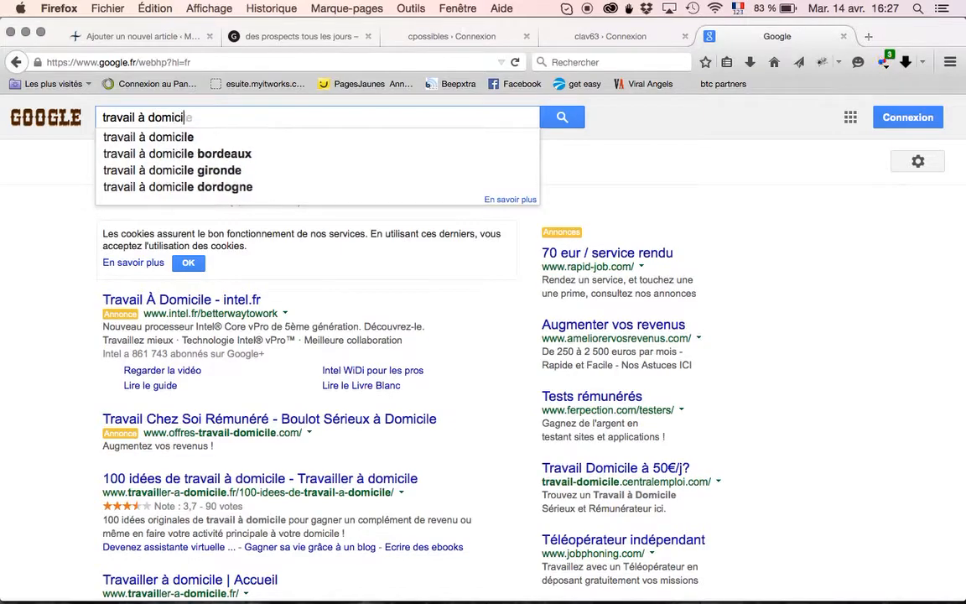
pyautogui.write('le')
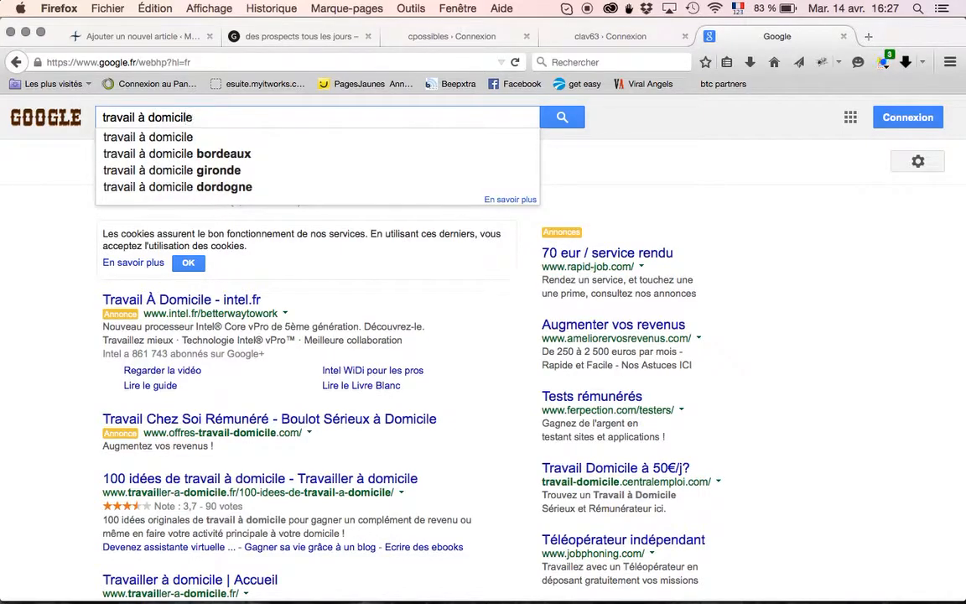
pyautogui.press('Return')
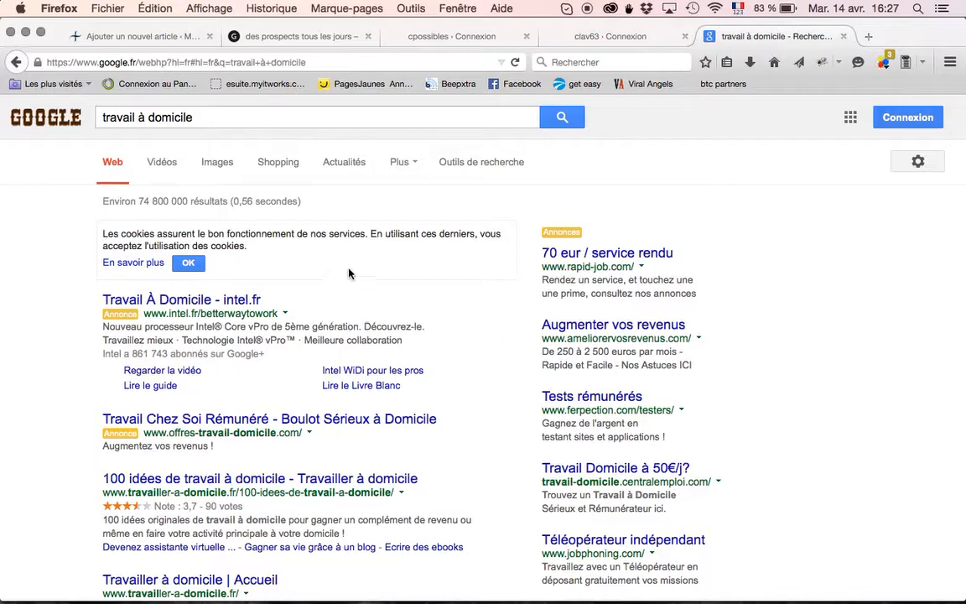
pyautogui.click(218, 164)
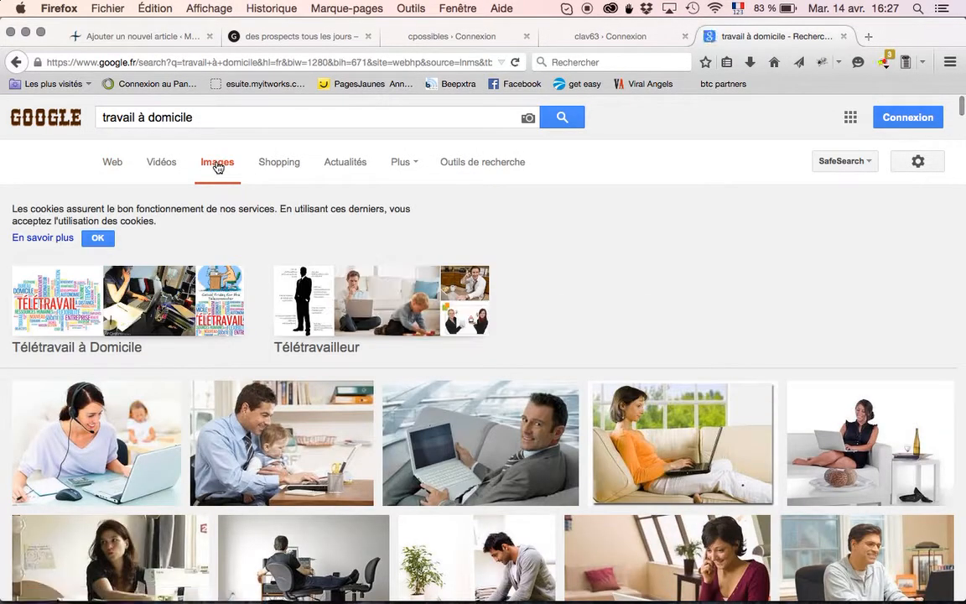
# Browse the image results, open the picture of a keyboard, pen and coffee cup, and copy its image address.
pyautogui.scroll(-5, 345, 423)
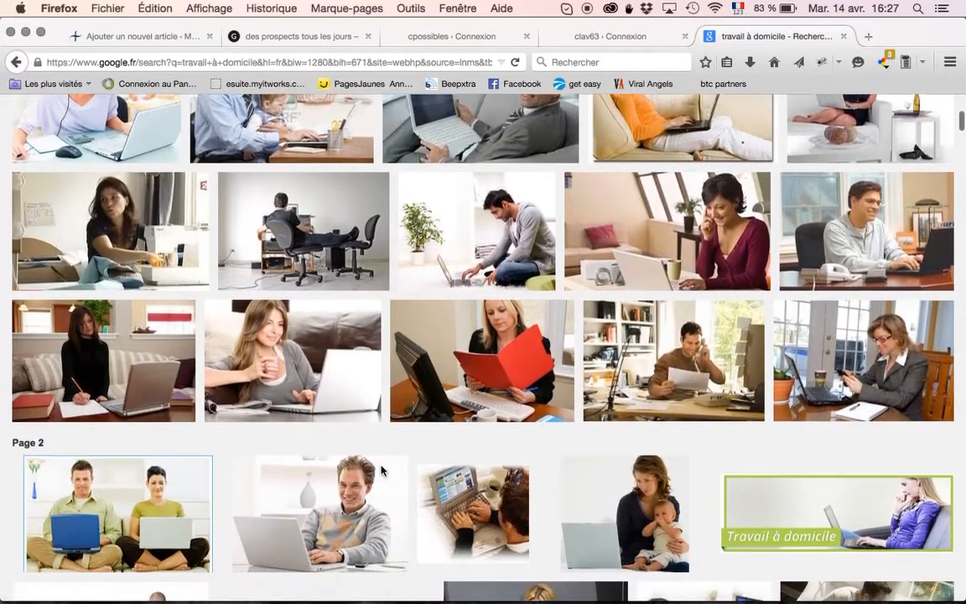
pyautogui.scroll(-6, 381, 470)
pyautogui.scroll(-2, 381, 471)
pyautogui.scroll(1, 381, 472)
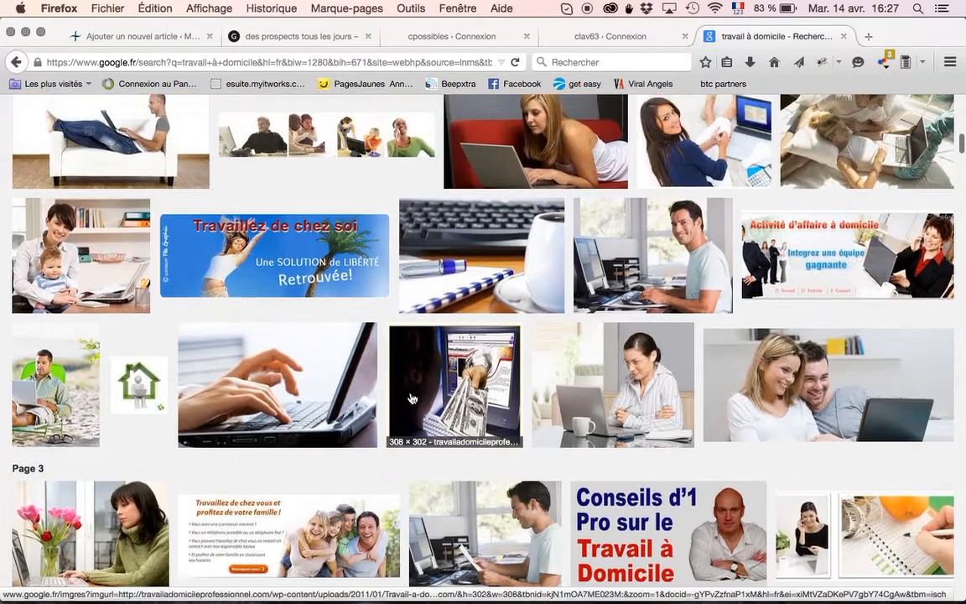
pyautogui.click(462, 263)
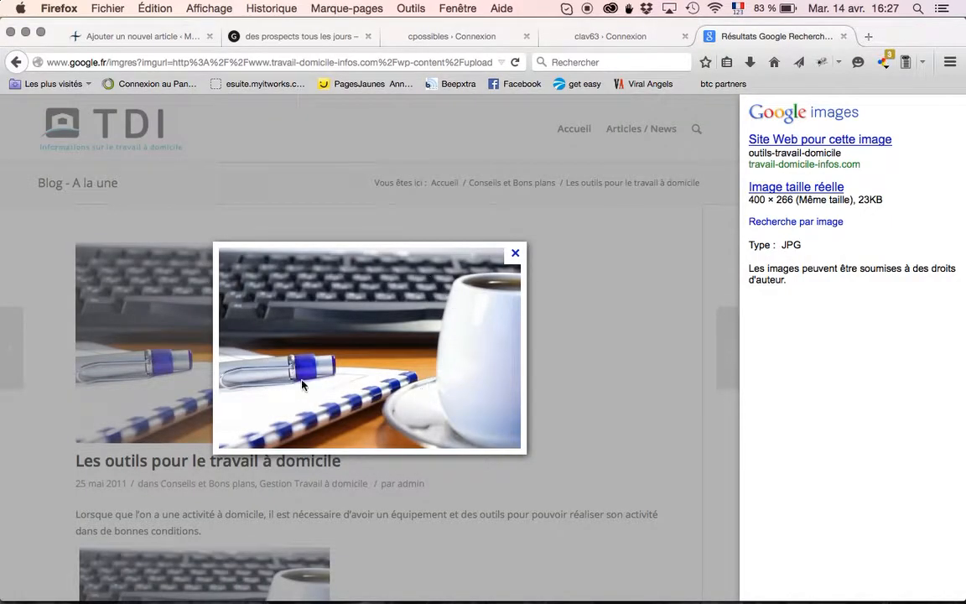
pyautogui.rightClick(358, 338)
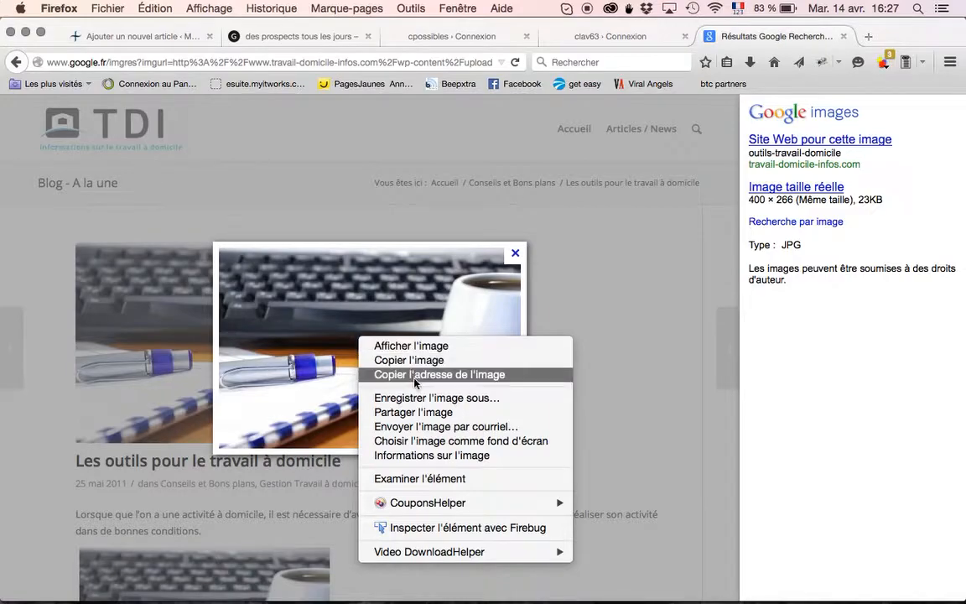
pyautogui.click(468, 378)
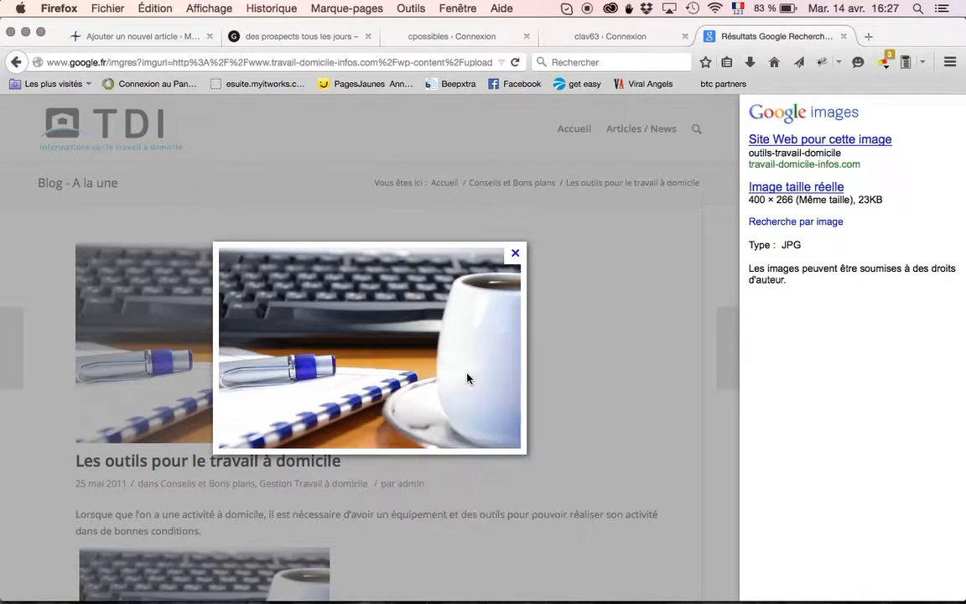
# Return to the article's media dialog and paste the copied image address as the image source.
pyautogui.click(142, 37)
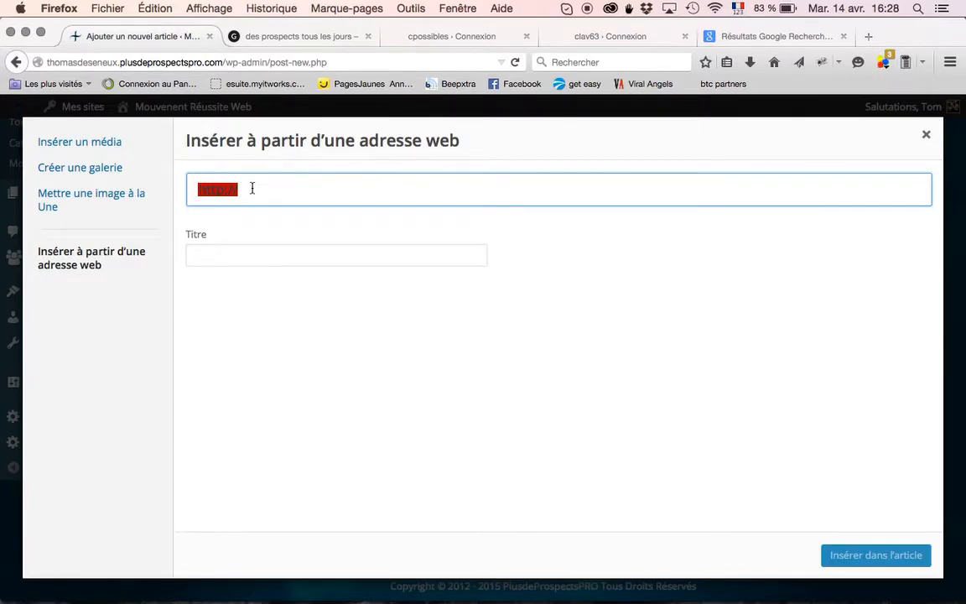
pyautogui.rightClick(239, 190)
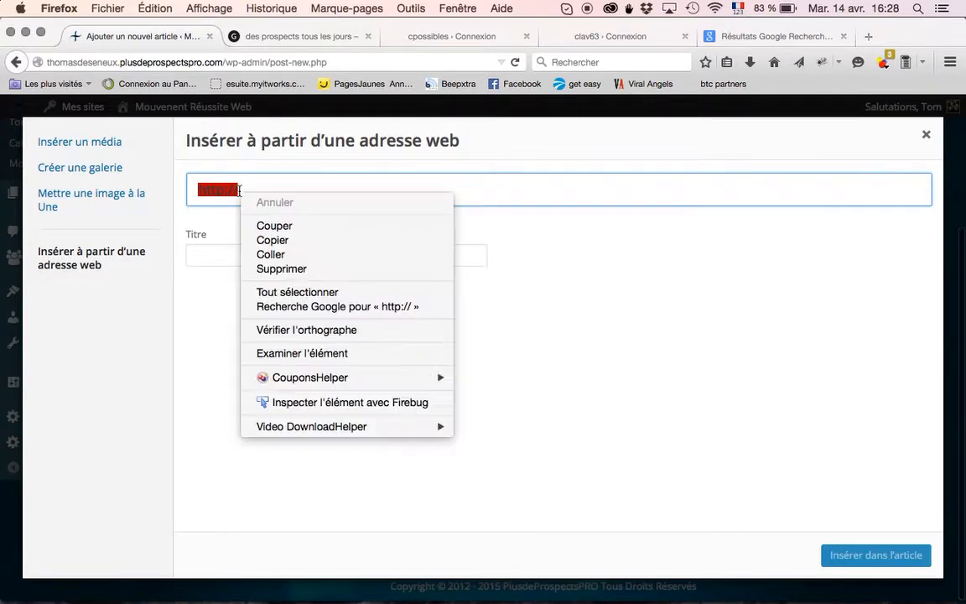
pyautogui.click(280, 256)
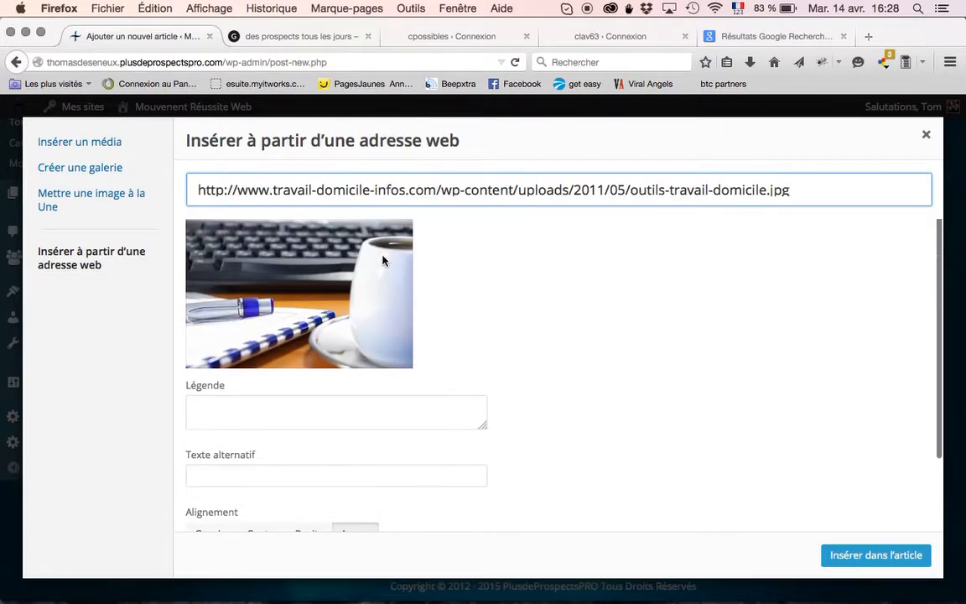
# Enter the image caption "Comment travailler sur internet si je n'y connais rien ??".
pyautogui.click(288, 415)
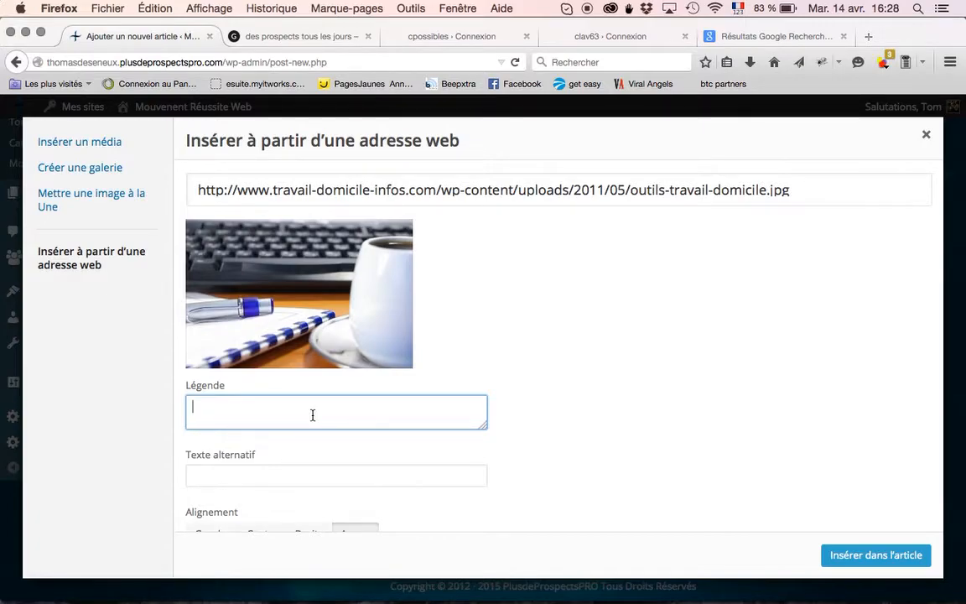
pyautogui.write('Comment travailler à')
pyautogui.press('BackSpace')
pyautogui.write("sur internet si je n'y connais rien ")
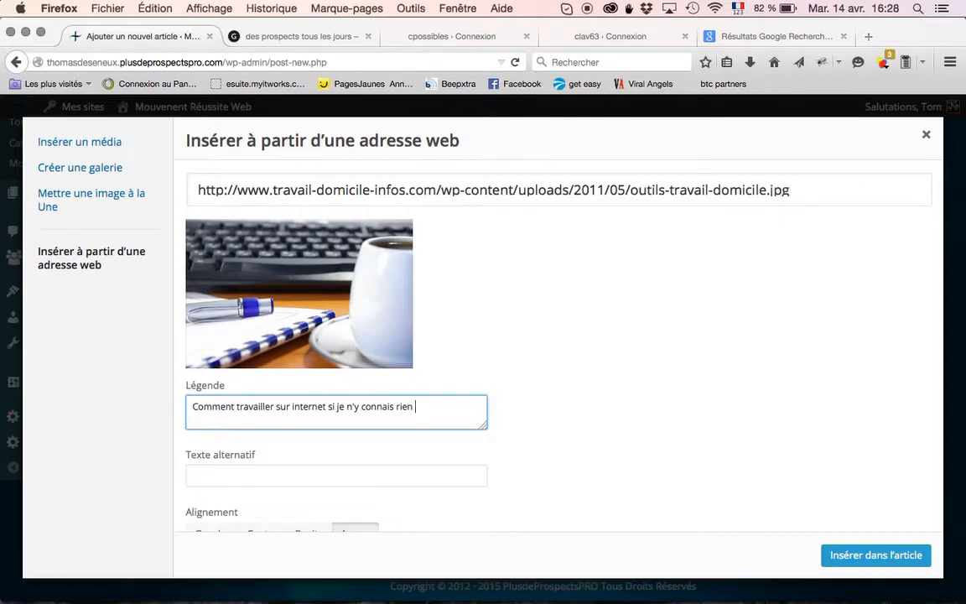
pyautogui.write('??')
# Set the image alignment to Gauche and insert the image into the article.
pyautogui.scroll(-2, 377, 452)
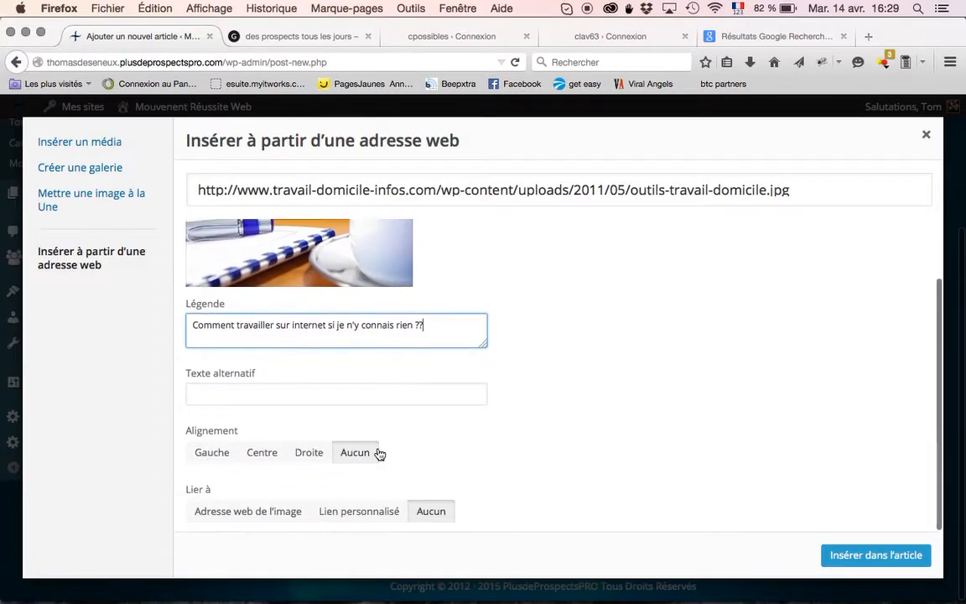
pyautogui.click(210, 460)
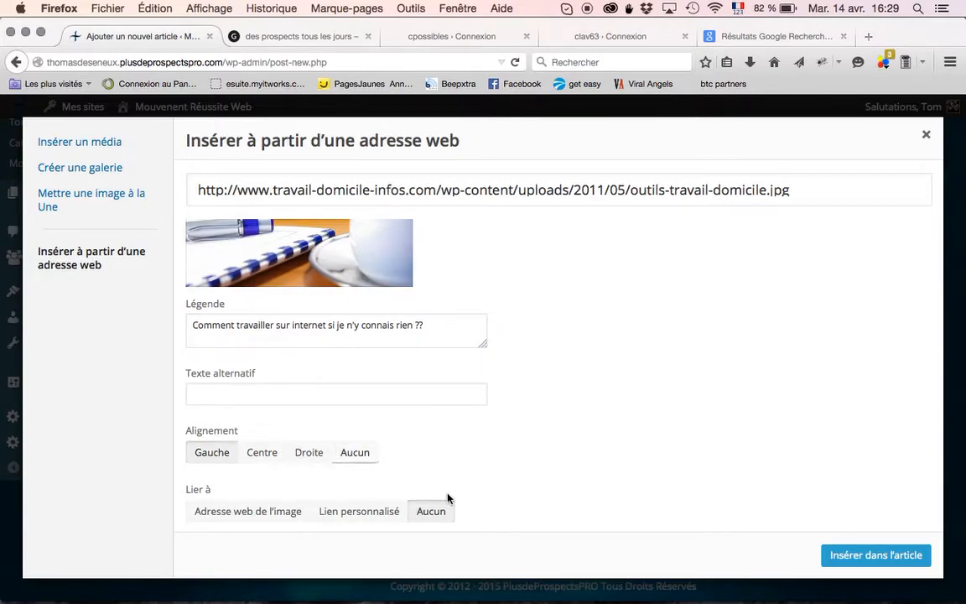
pyautogui.click(829, 555)
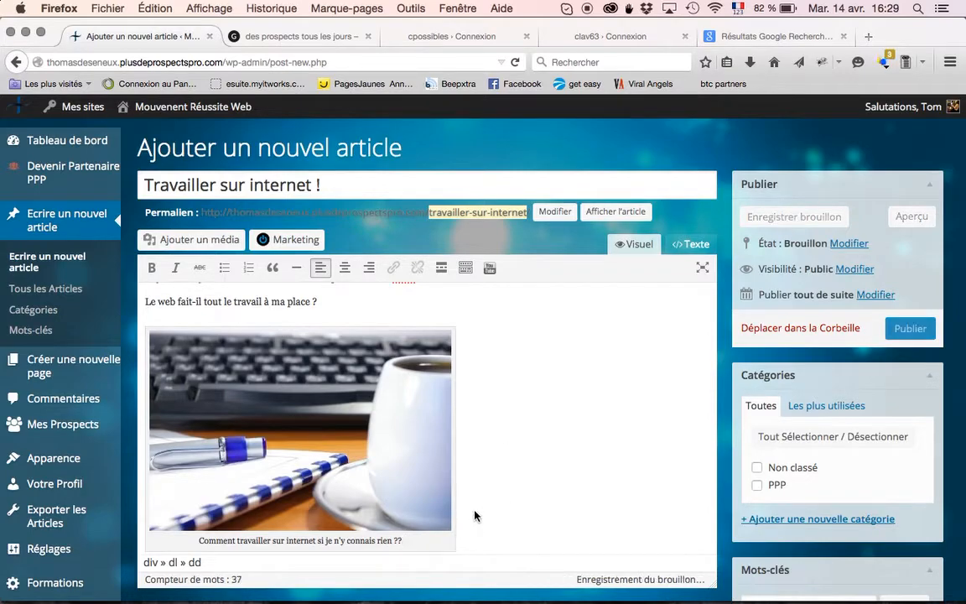
pyautogui.click(471, 546)
pyautogui.moveTo(472, 548); pyautogui.dragTo(224, 390)
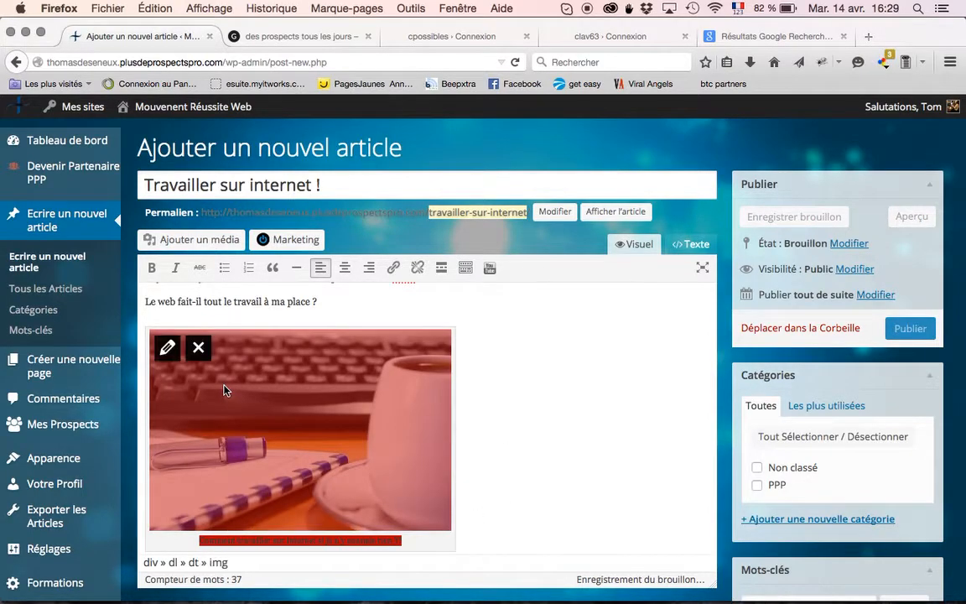
pyautogui.click(394, 269)
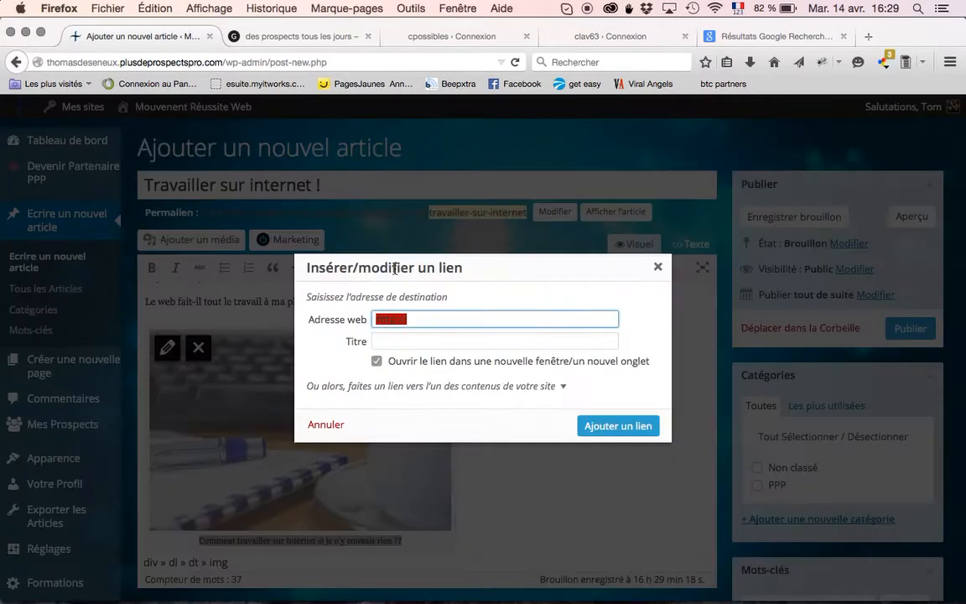
pyautogui.click(424, 317)
pyautogui.write('www')
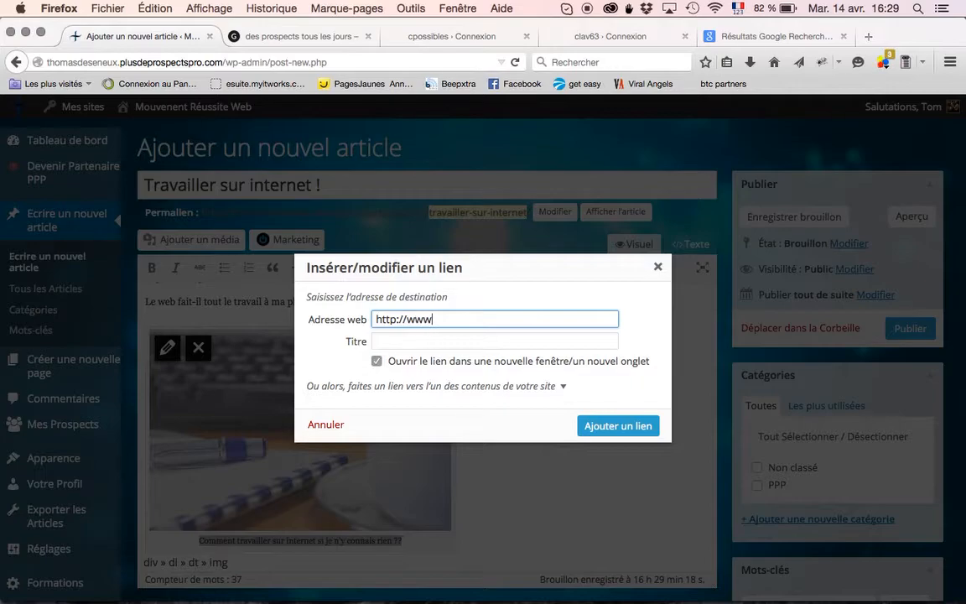
pyautogui.write('.plusdeprospectspro.com/pr')
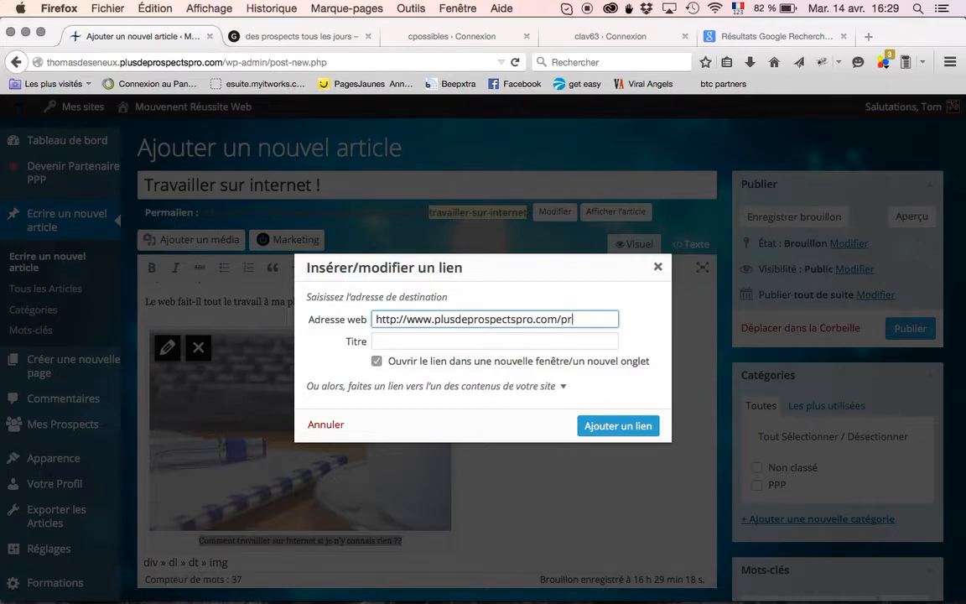
pyautogui.write('od/silver')
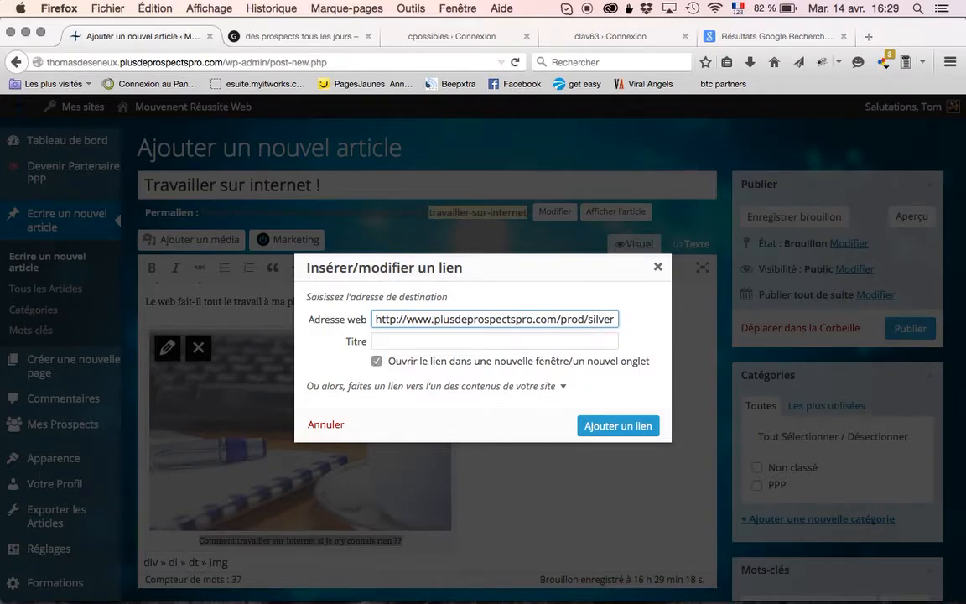
# Title the link "gagner de l'argent grâce au web pour débutants" and add it, opening in a new window or tab.
pyautogui.click(432, 341)
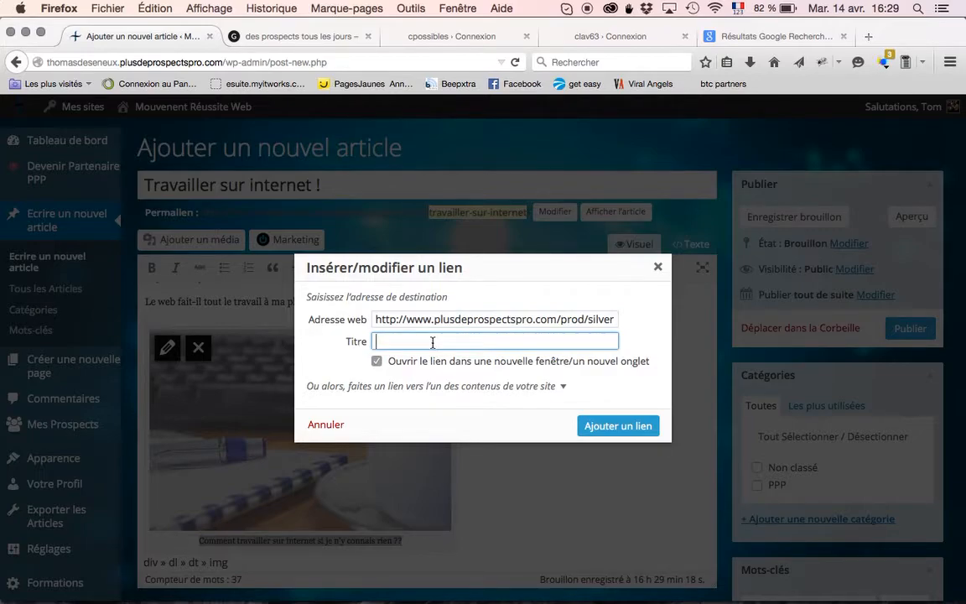
pyautogui.write("gagner de l'argent gra")
pyautogui.press('BackSpace')
pyautogui.press('BackSpace')
pyautogui.write('râce au web')
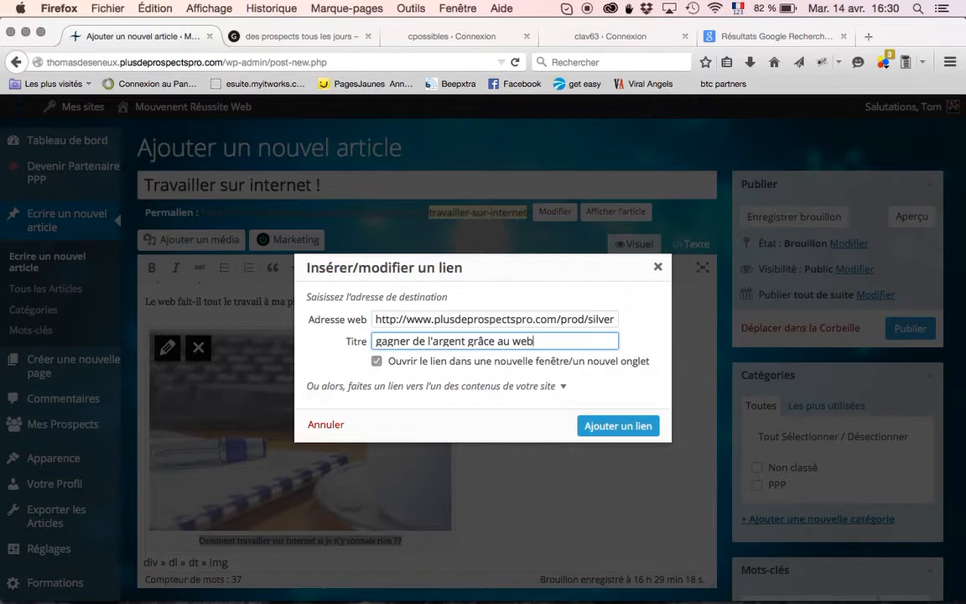
pyautogui.write(' pour débutants')
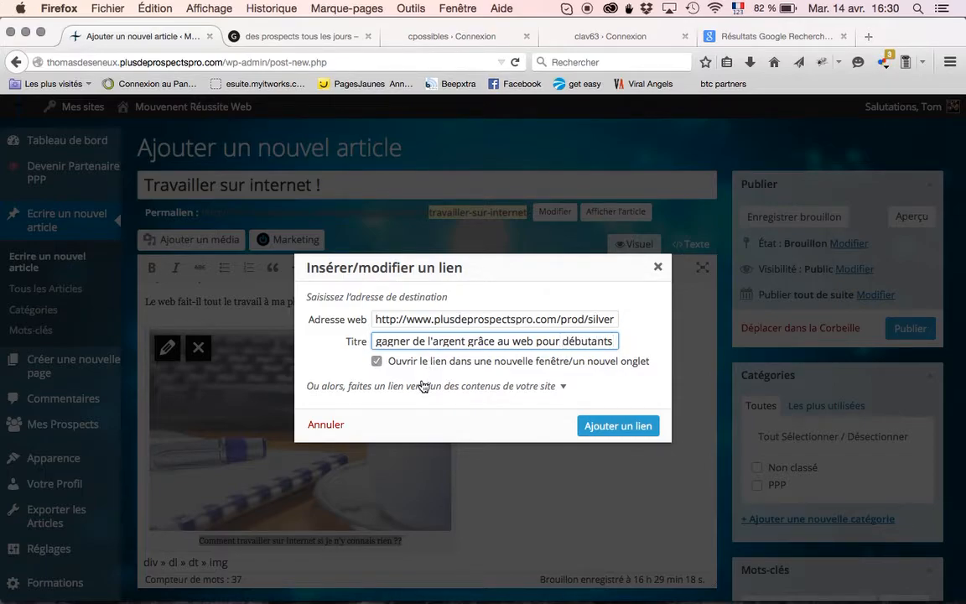
pyautogui.click(377, 362)
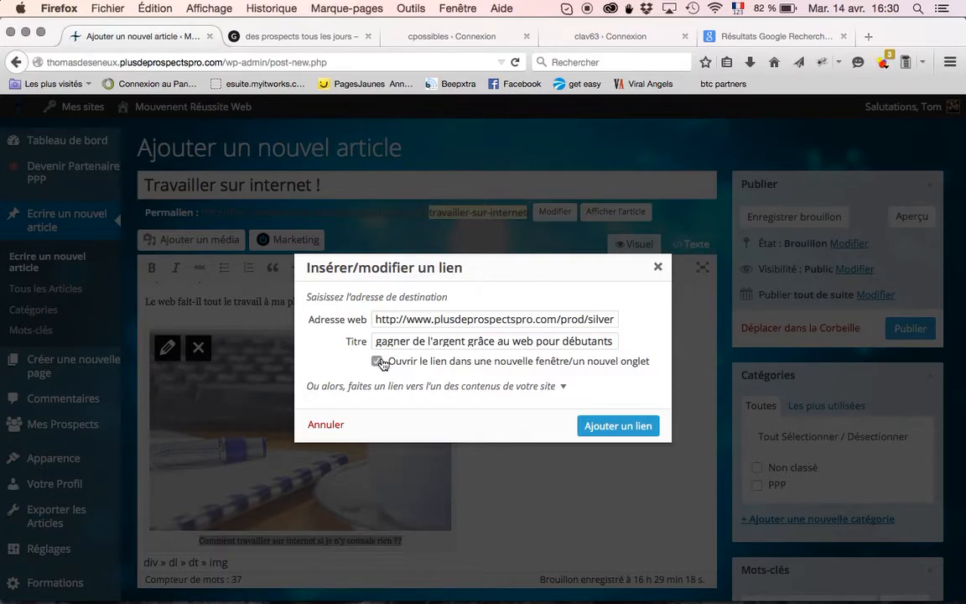
pyautogui.click(618, 427)
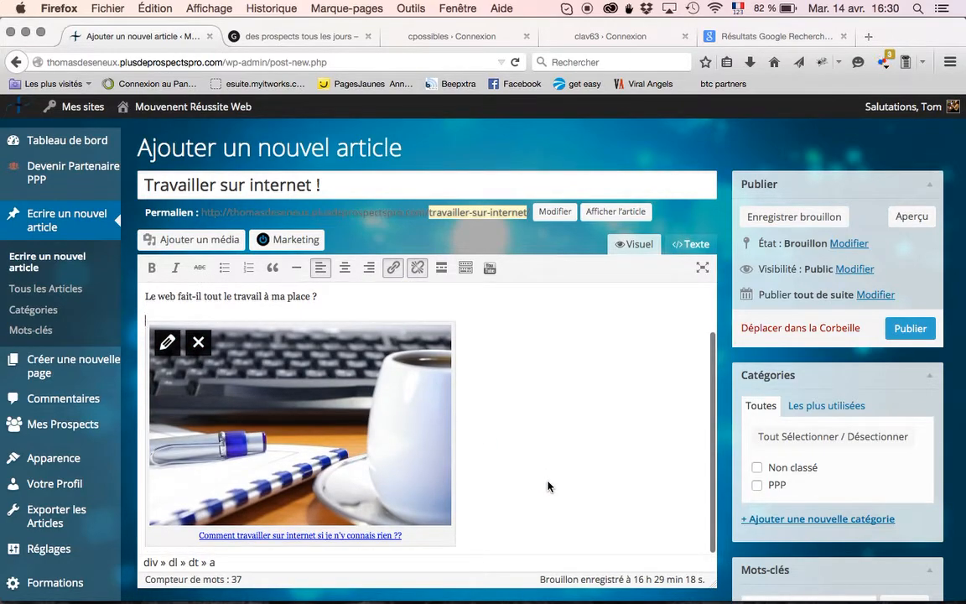
# Add the sample text "guguhkjzznkuxbzub" in the article body beside the image.
pyautogui.click(473, 525)
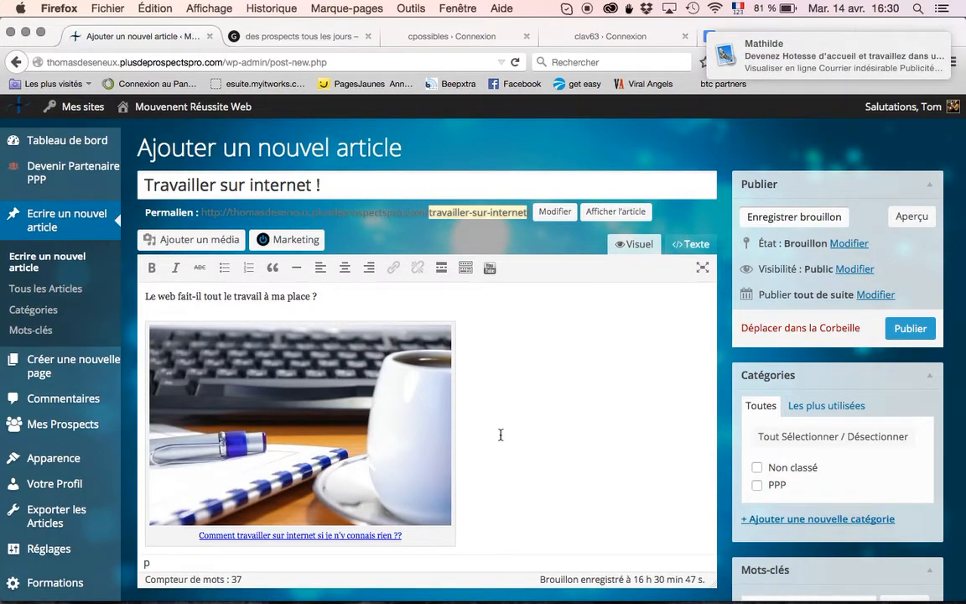
pyautogui.click(483, 361)
pyautogui.write('guguhkjzznkuxbzub')
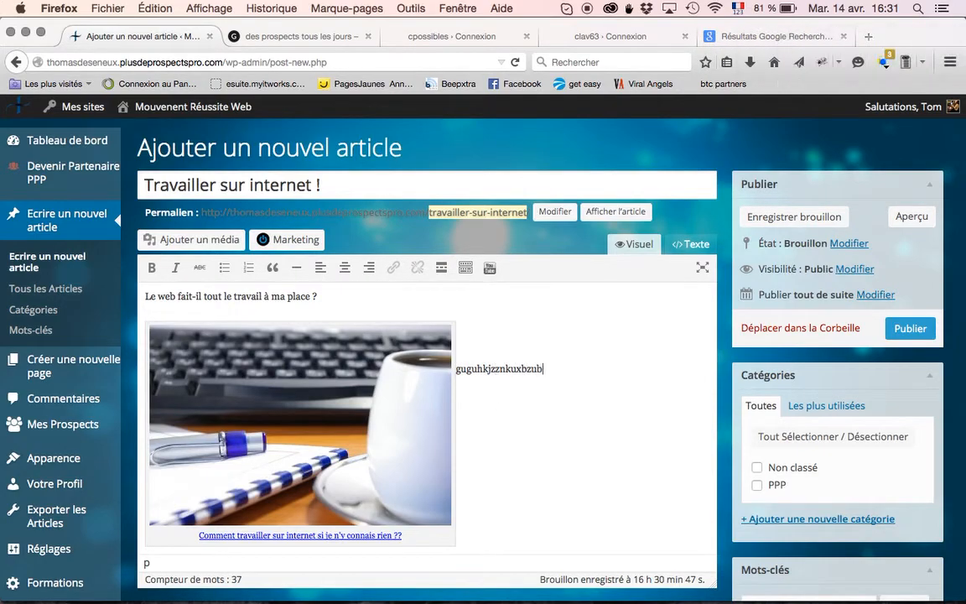